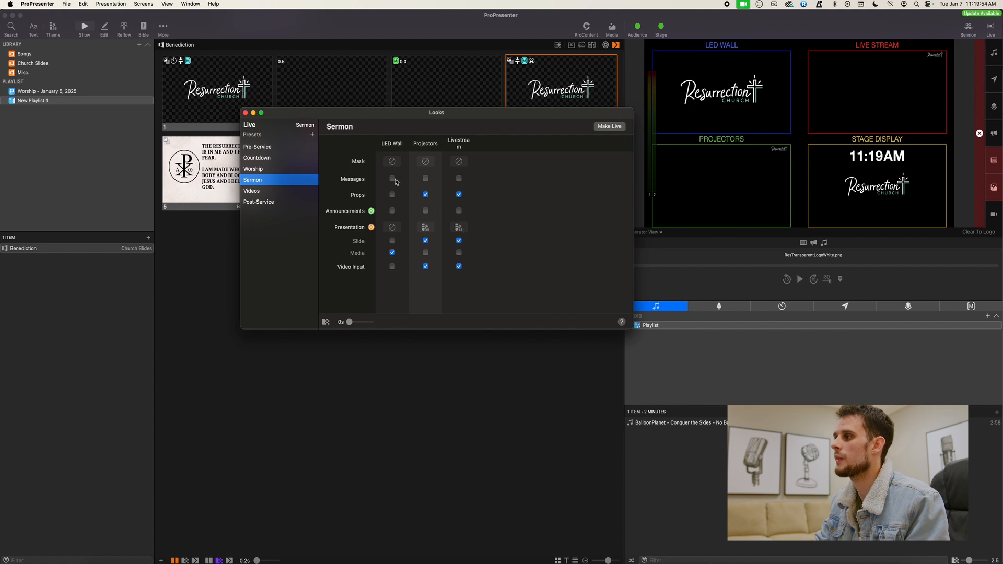
# Close the Looks window and open the LED View prop in the Props Editor.
pyautogui.click(246, 113)
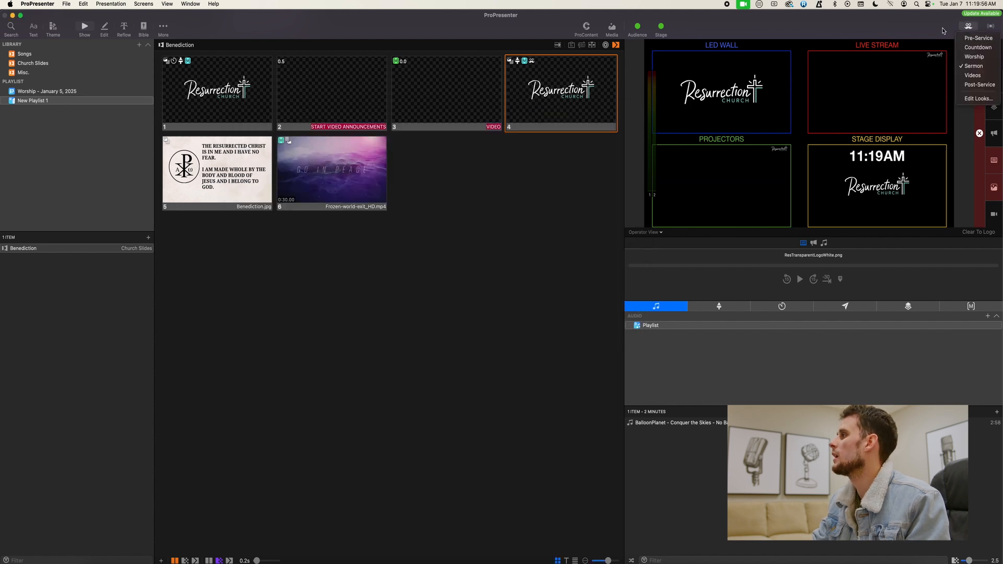
pyautogui.click(163, 27)
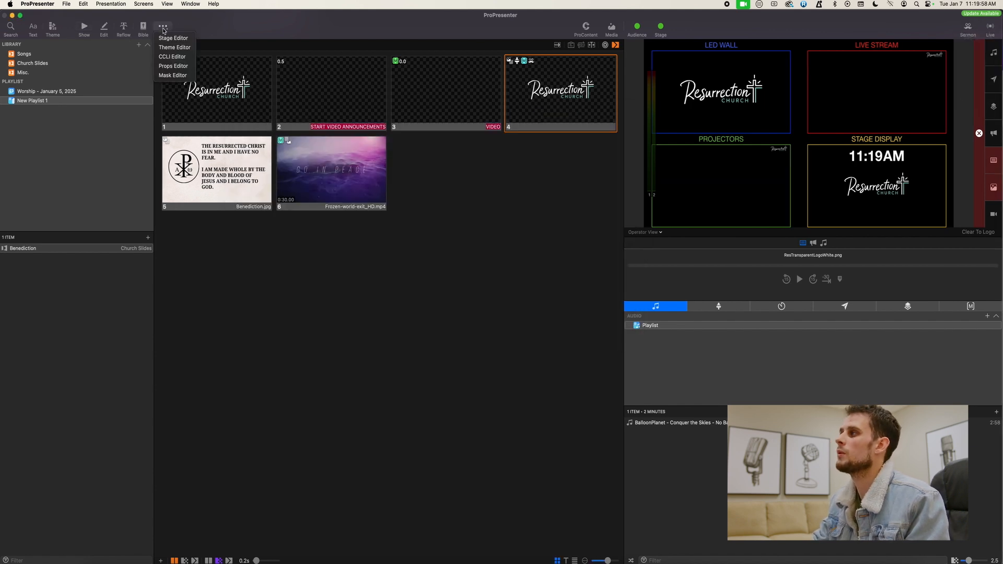
pyautogui.click(457, 213)
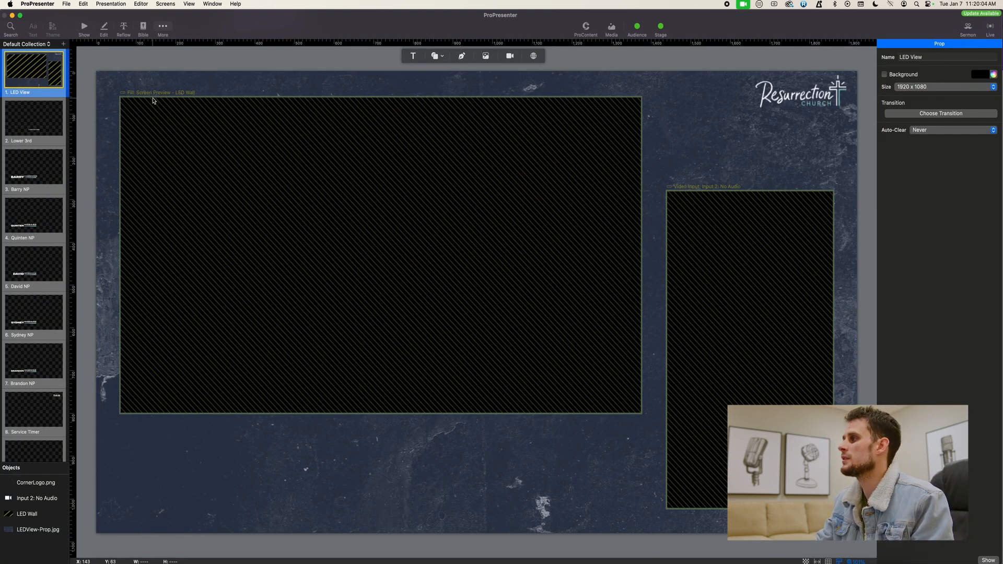
# Inspect the shape settings of the CornerLogo.png and LEDView-Prop.jpg objects in the LED View prop.
pyautogui.click(121, 87)
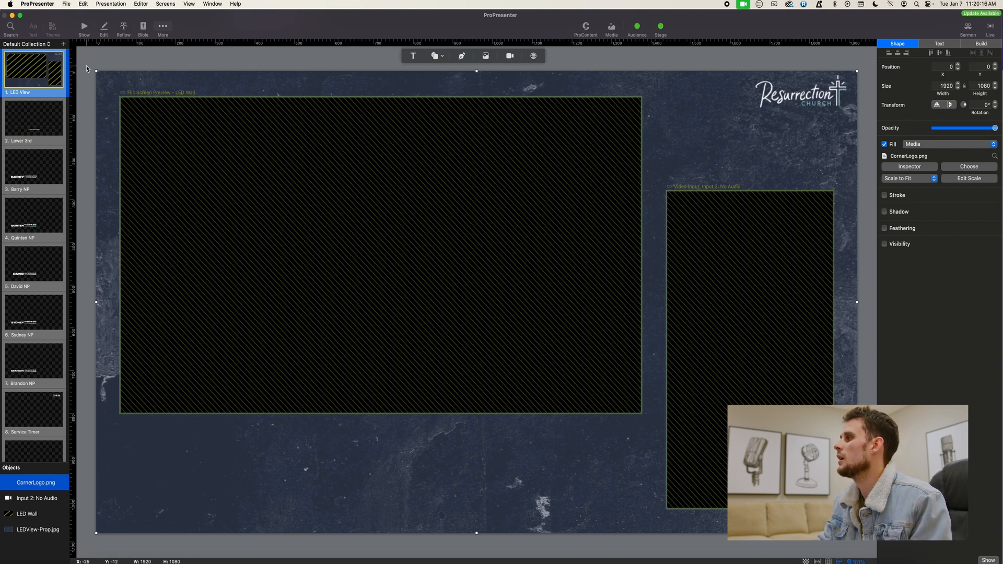
pyautogui.click(41, 529)
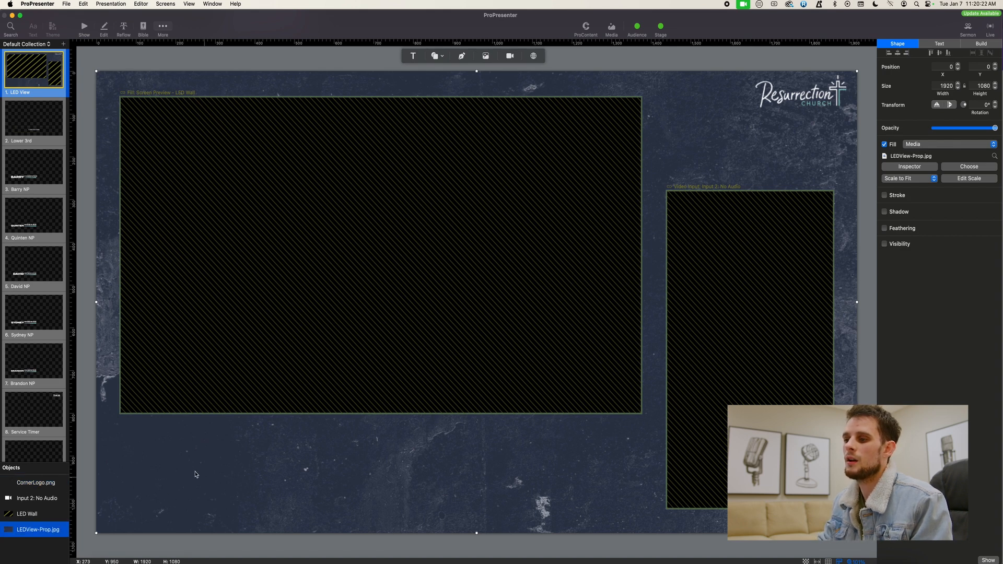
pyautogui.click(118, 66)
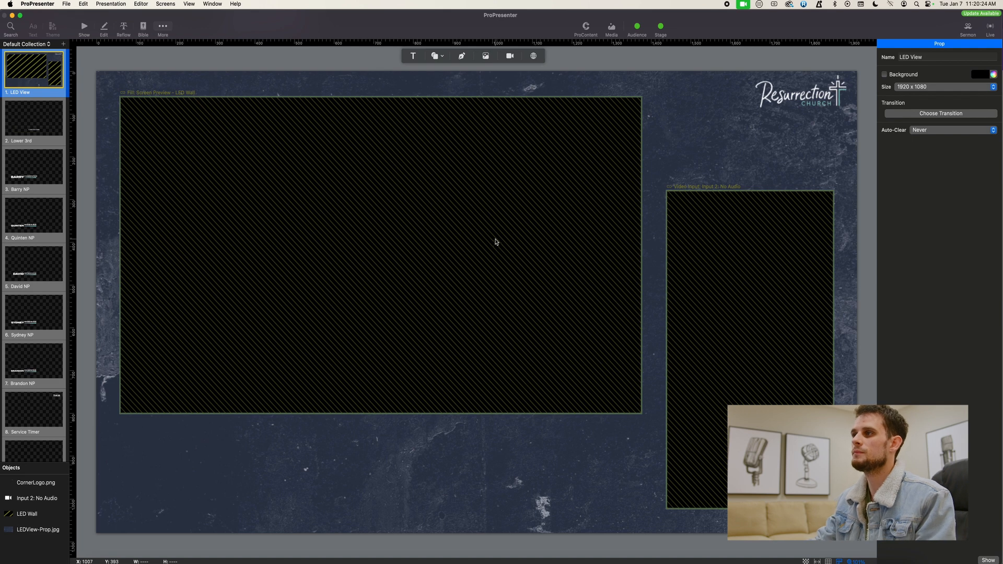
# Hide the CornerLogo.png object in the LED View prop.
pyautogui.click(450, 195)
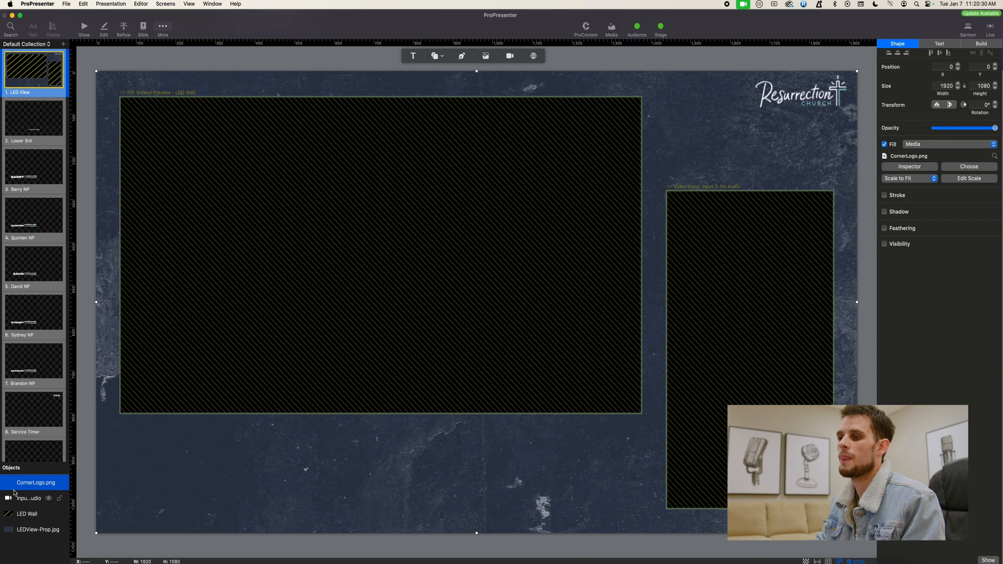
pyautogui.click(49, 483)
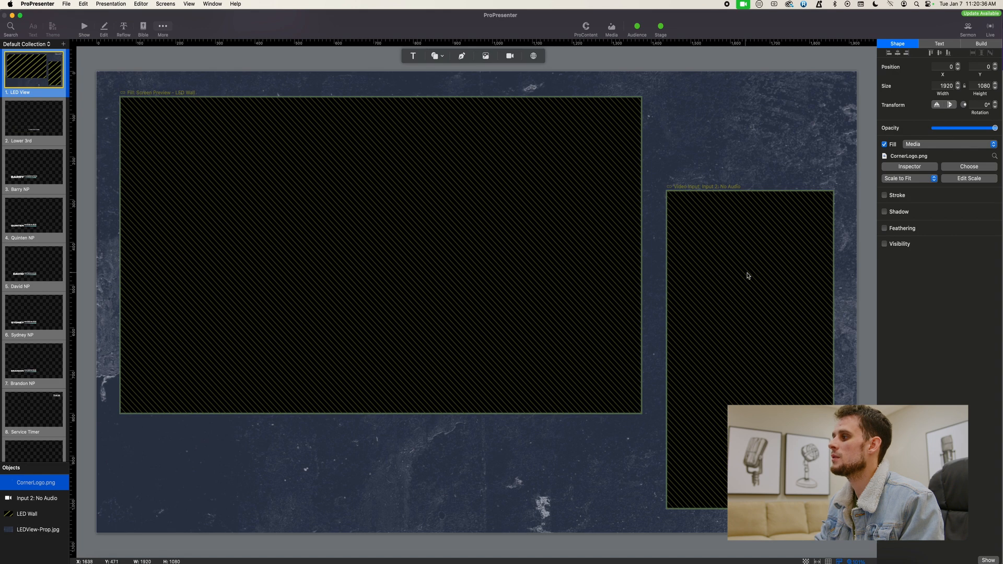
pyautogui.click(416, 218)
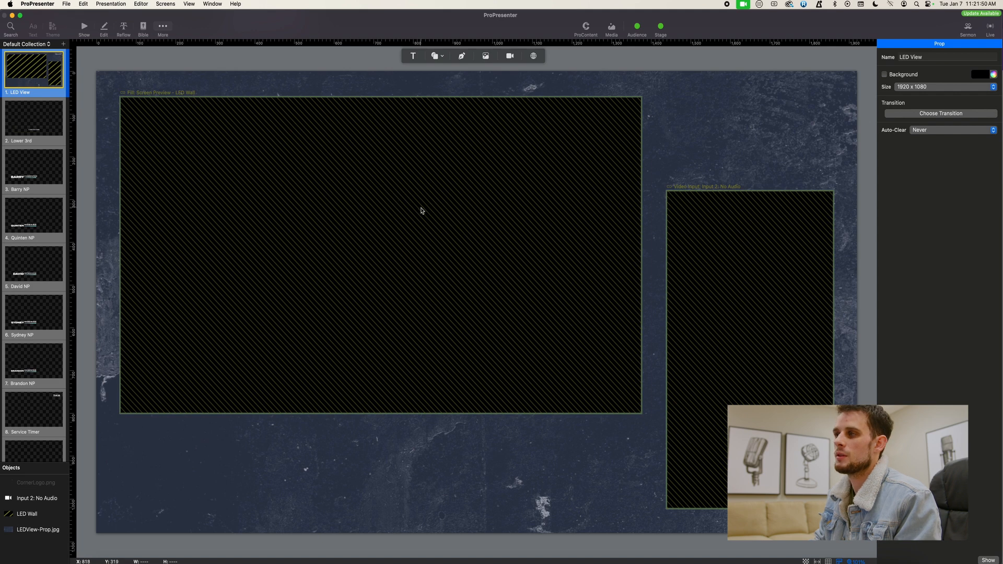
# Add a rectangle to the LED View prop and set its size to 1920 wide by 1080 high.
pyautogui.click(437, 56)
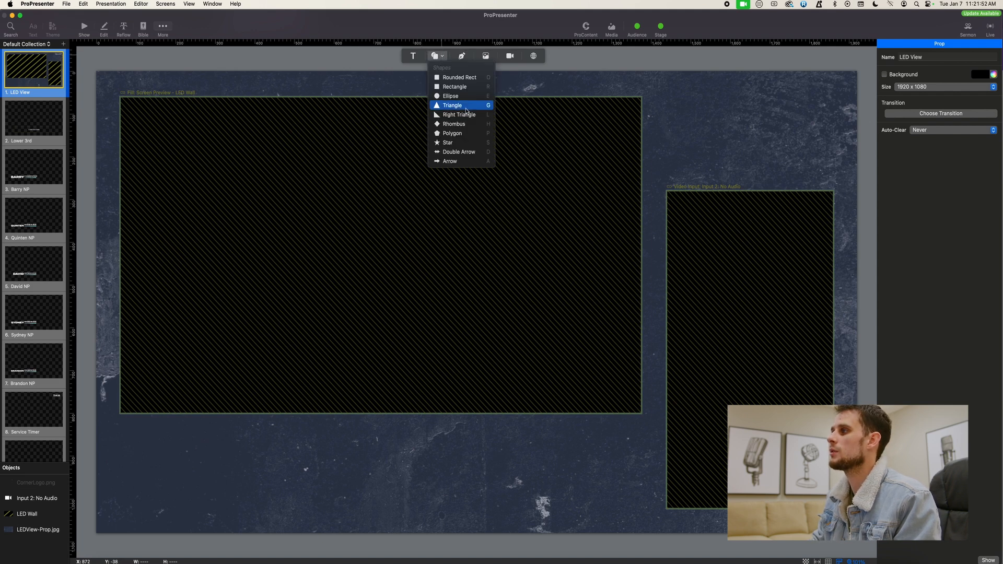
pyautogui.click(453, 88)
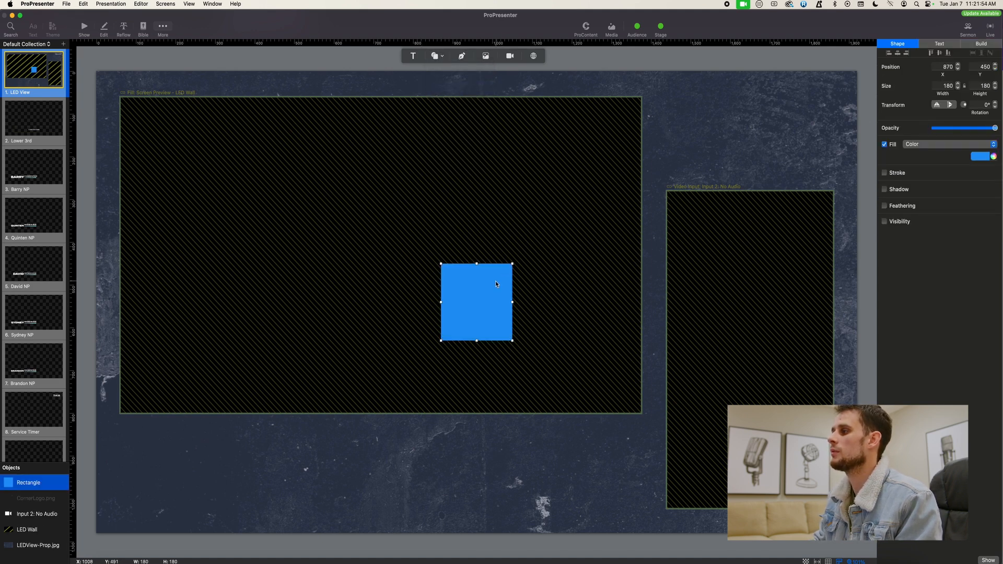
pyautogui.click(942, 85)
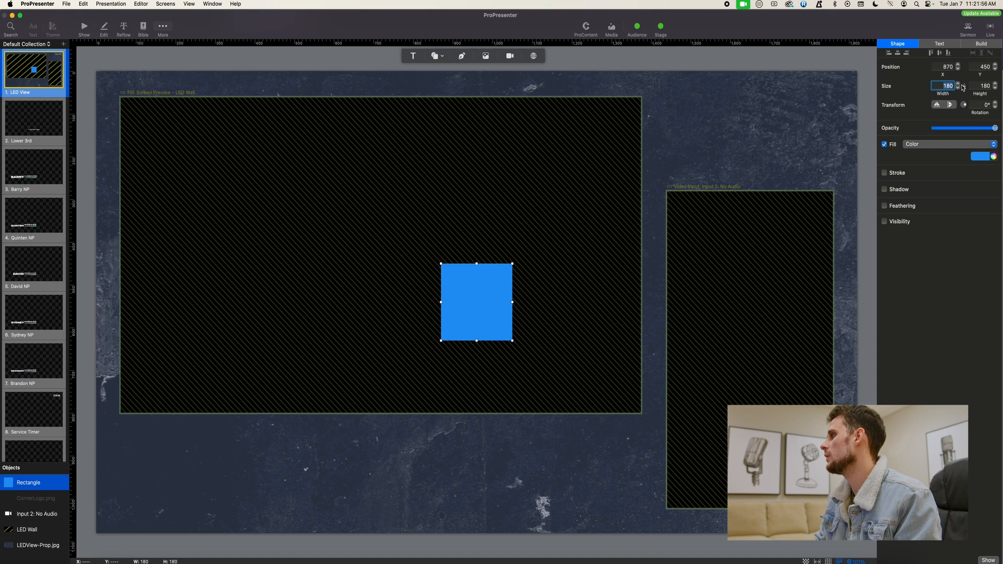
pyautogui.write('1920')
pyautogui.press('Return')
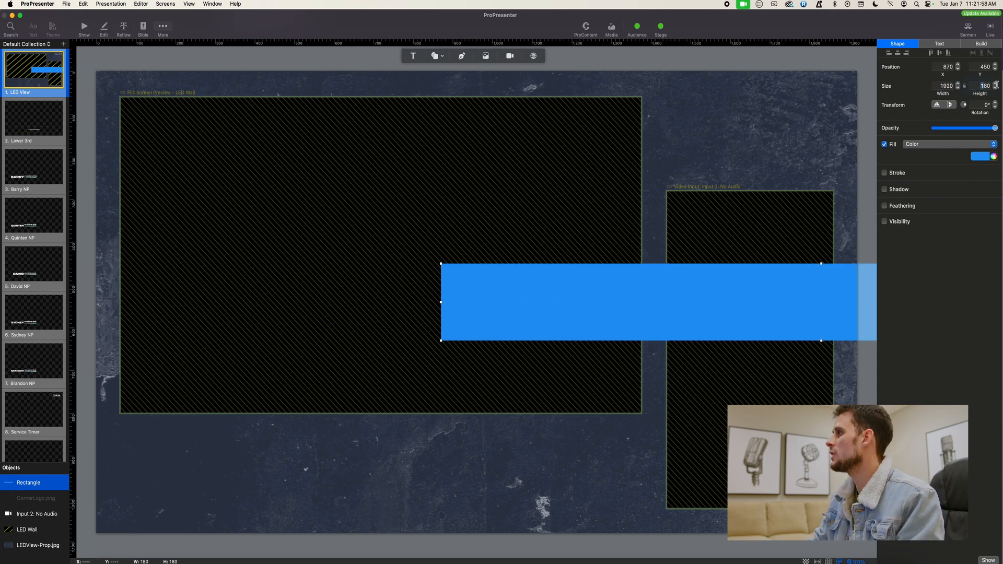
pyautogui.click(986, 86)
pyautogui.write('1080')
pyautogui.press('Return')
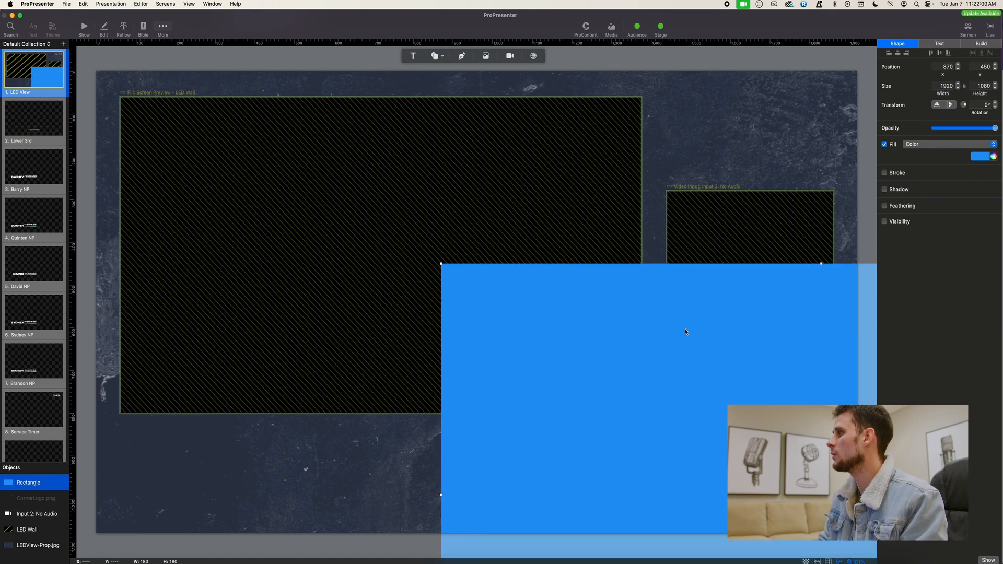
# Scale the rectangle down proportionally to about 1322 by 743 and position it over the LED Wall preview area.
pyautogui.moveTo(677, 380); pyautogui.dragTo(327, 193)
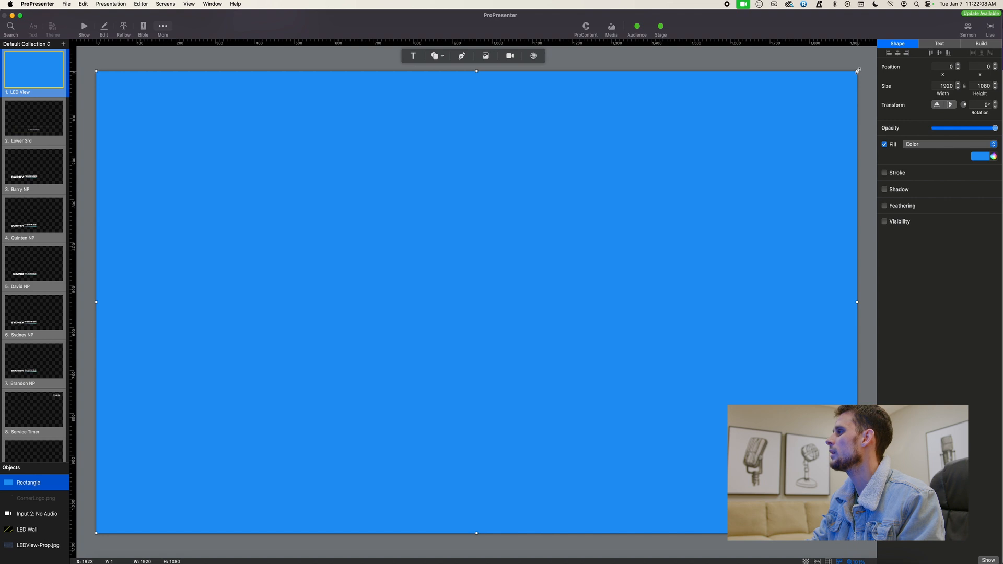
pyautogui.moveTo(855, 74); pyautogui.dragTo(626, 221)
pyautogui.moveTo(409, 373); pyautogui.dragTo(417, 244)
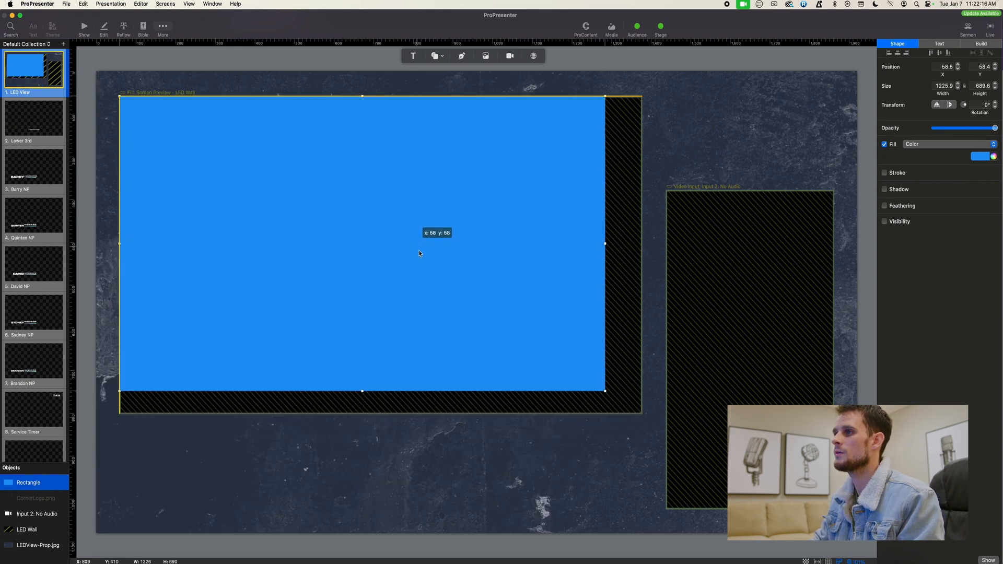
pyautogui.moveTo(605, 394); pyautogui.dragTo(652, 412)
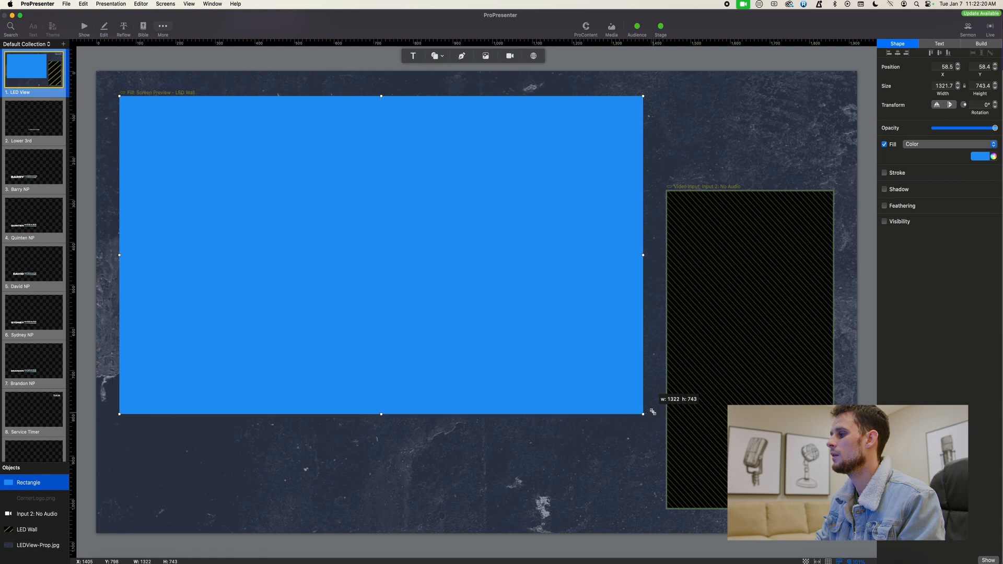
# Check the Screen Preview fill sources for the rectangle, leave the fill unchosen and delete the rectangle.
pyautogui.click(932, 147)
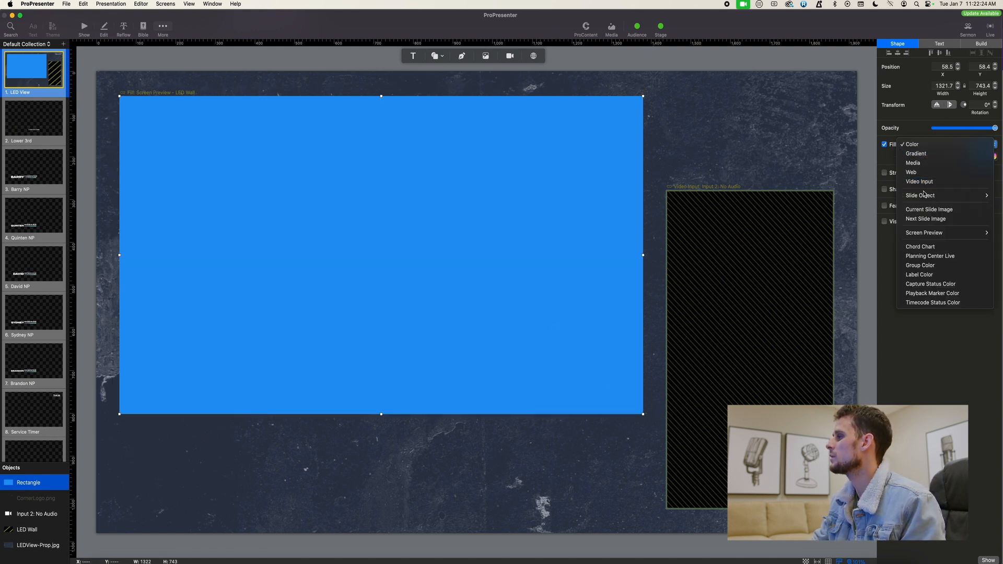
pyautogui.moveTo(942, 235)
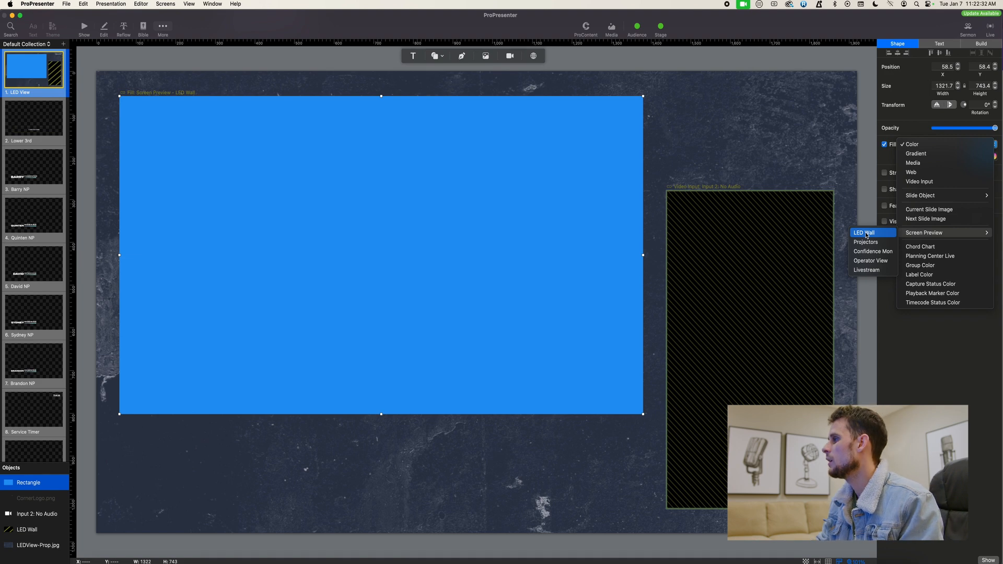
pyautogui.press('Escape')
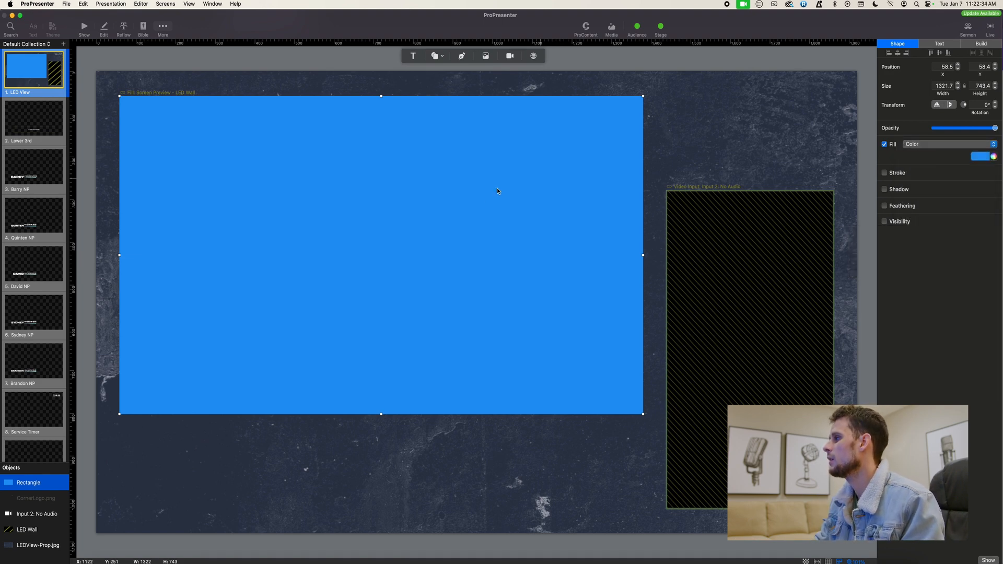
pyautogui.press('Delete')
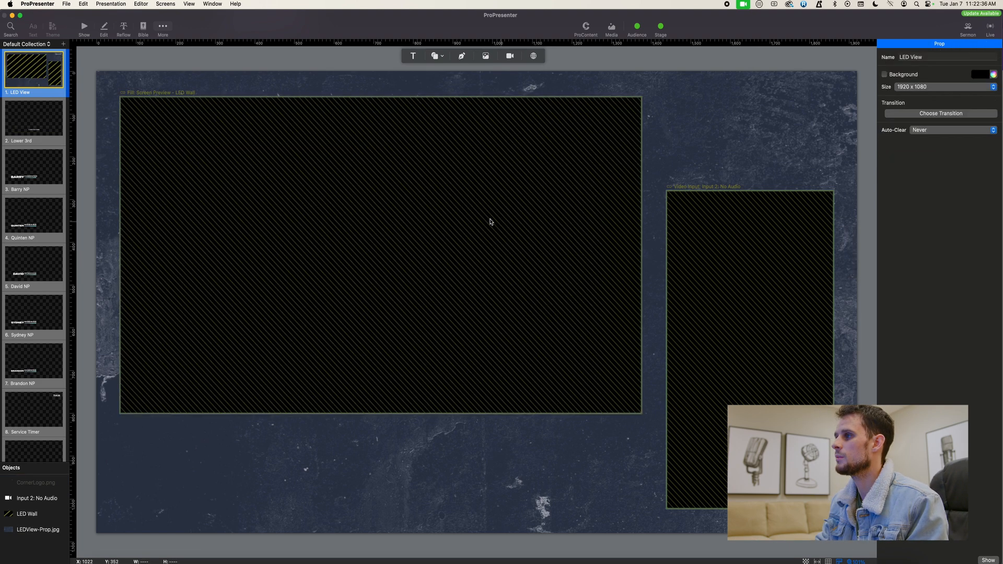
# Inspect the fill and stroke settings of the LED Wall preview object and the Input 2 video object.
pyautogui.click(570, 155)
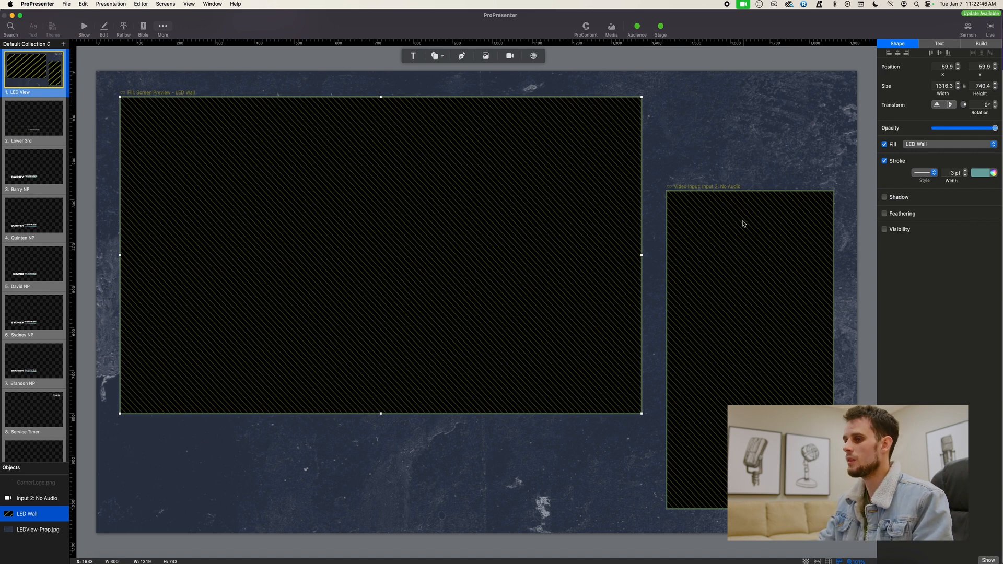
pyautogui.click(756, 265)
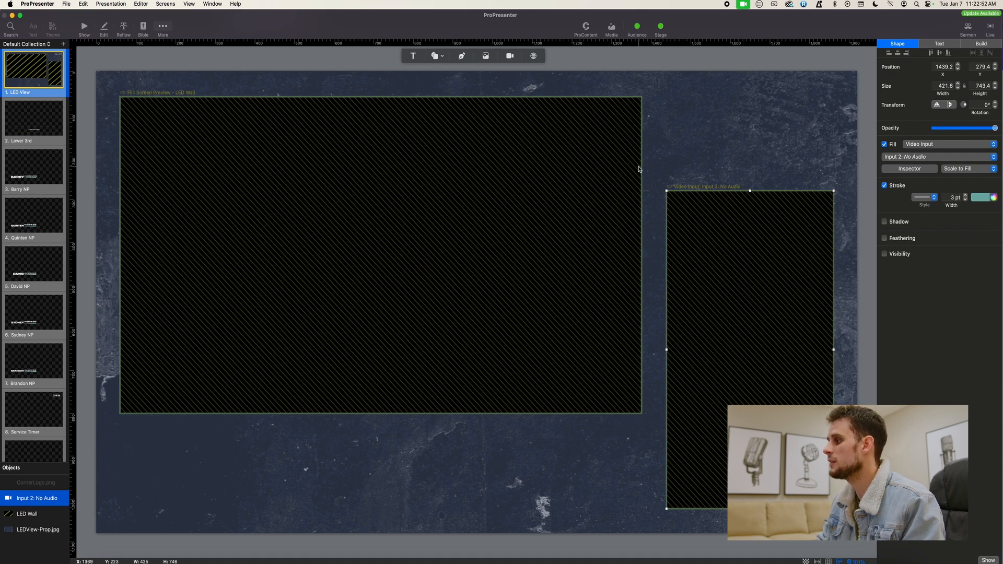
pyautogui.click(436, 55)
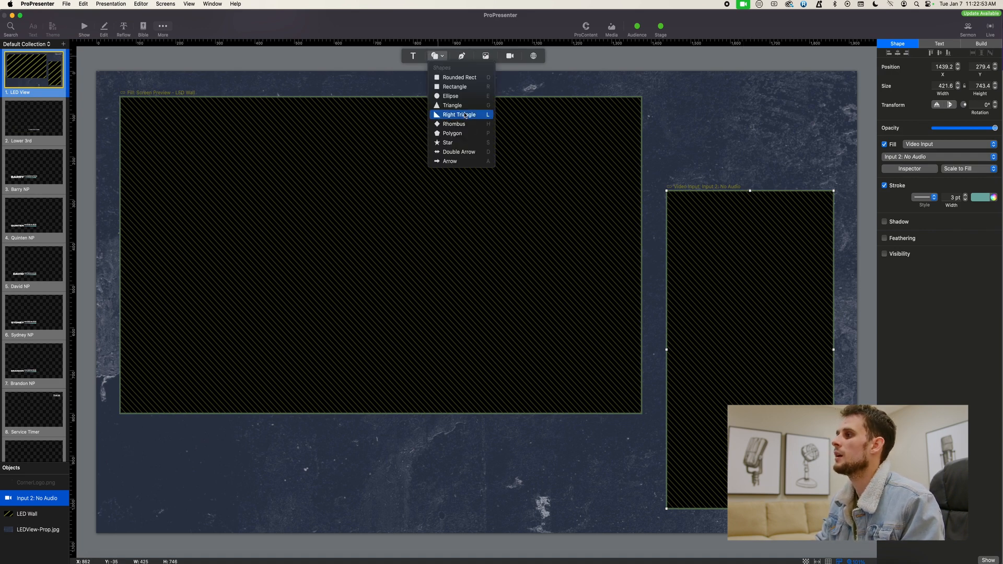
pyautogui.click(454, 86)
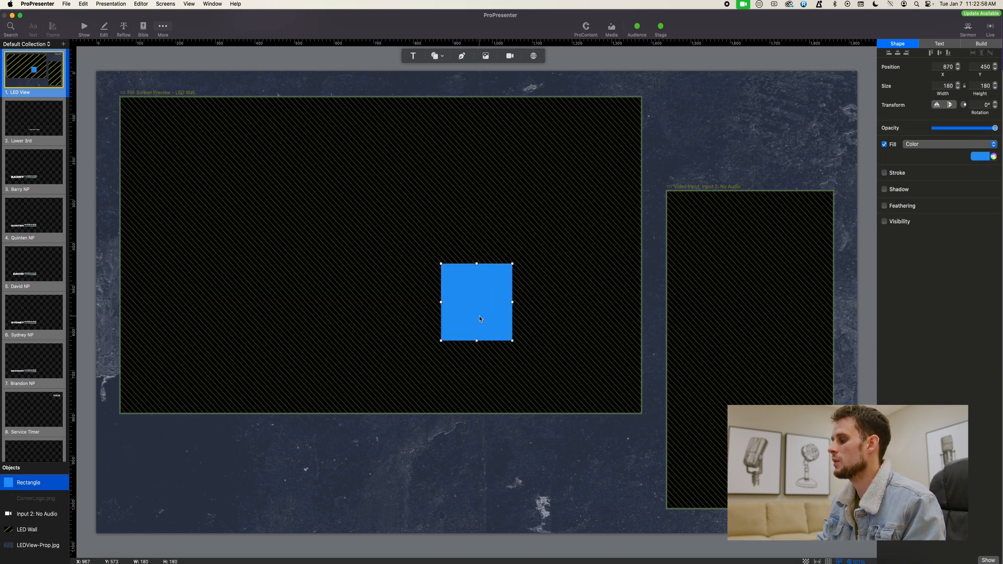
pyautogui.press('BackSpace')
pyautogui.click(707, 287)
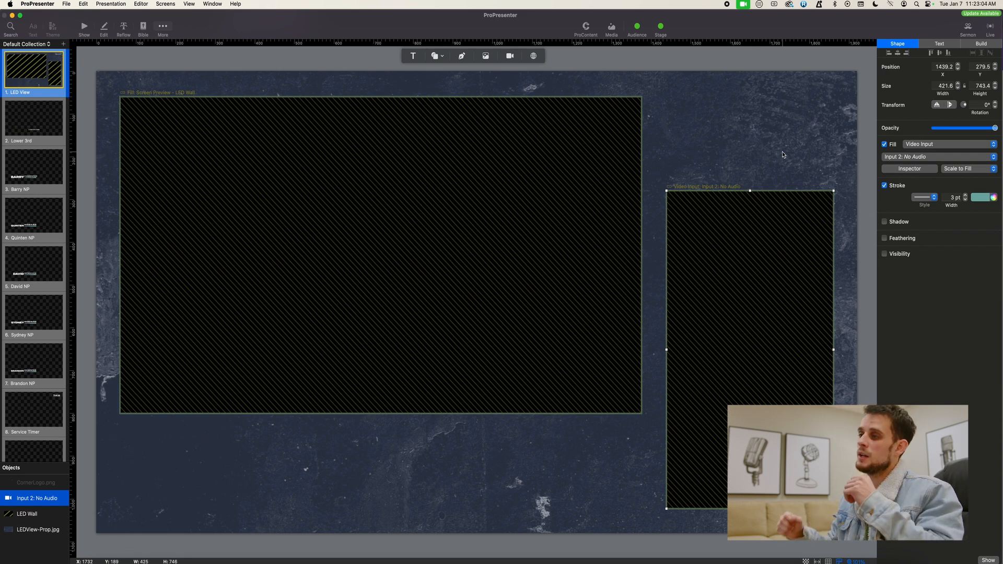
# Review the configured video inputs and their device settings in the Inputs settings, and close the settings window.
pyautogui.click(111, 5)
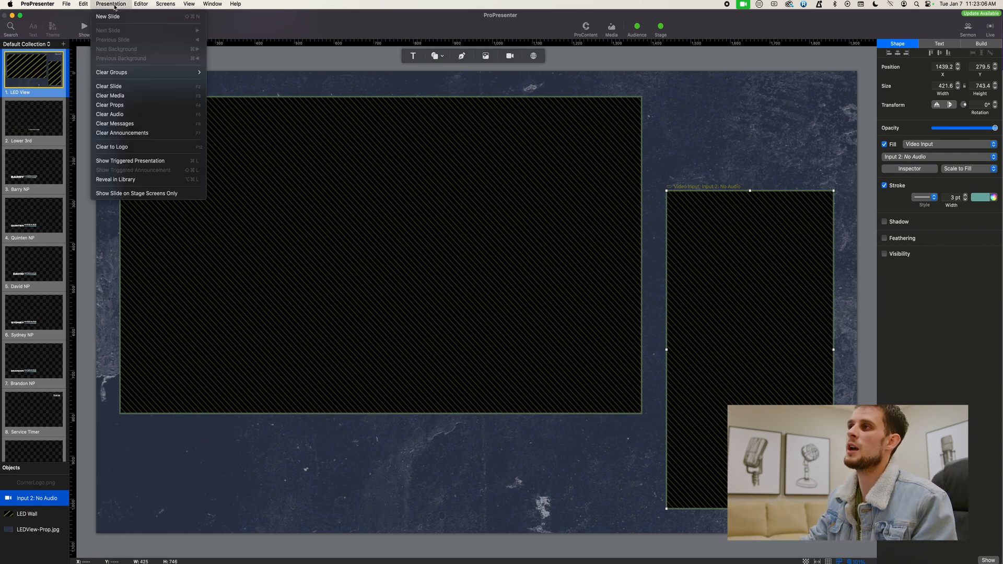
pyautogui.moveTo(38, 4)
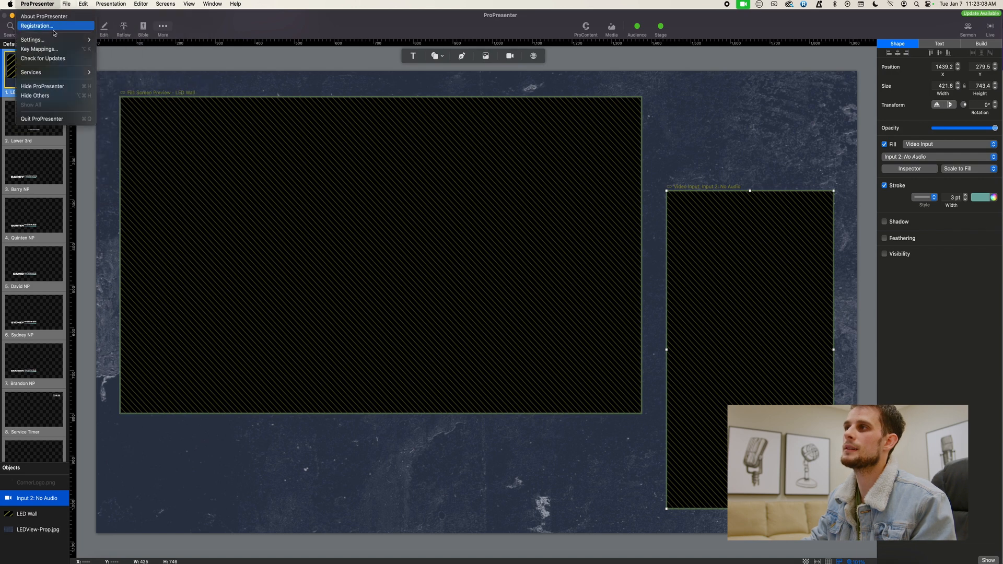
pyautogui.moveTo(53, 40)
pyautogui.click(120, 96)
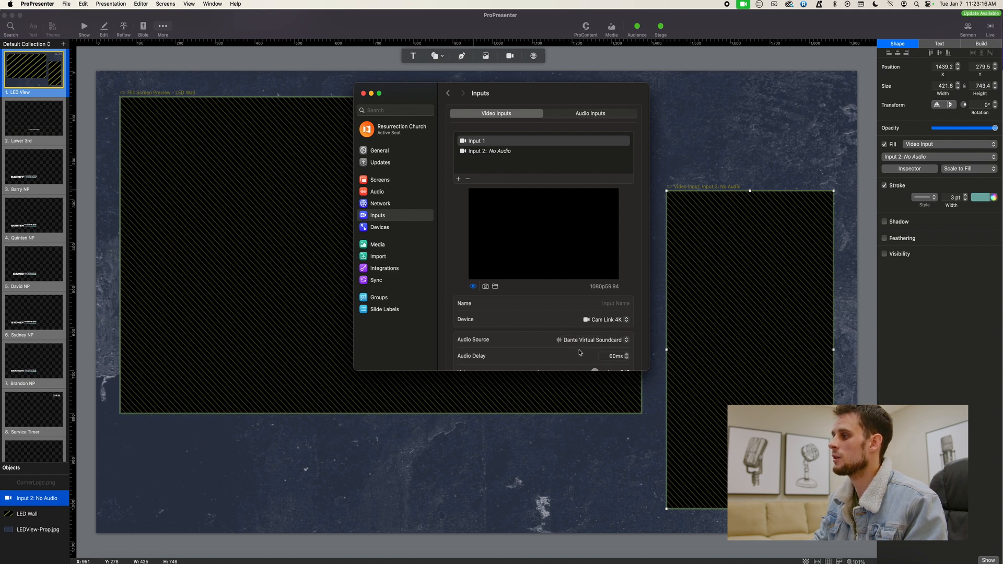
pyautogui.scroll(-1, 605, 350)
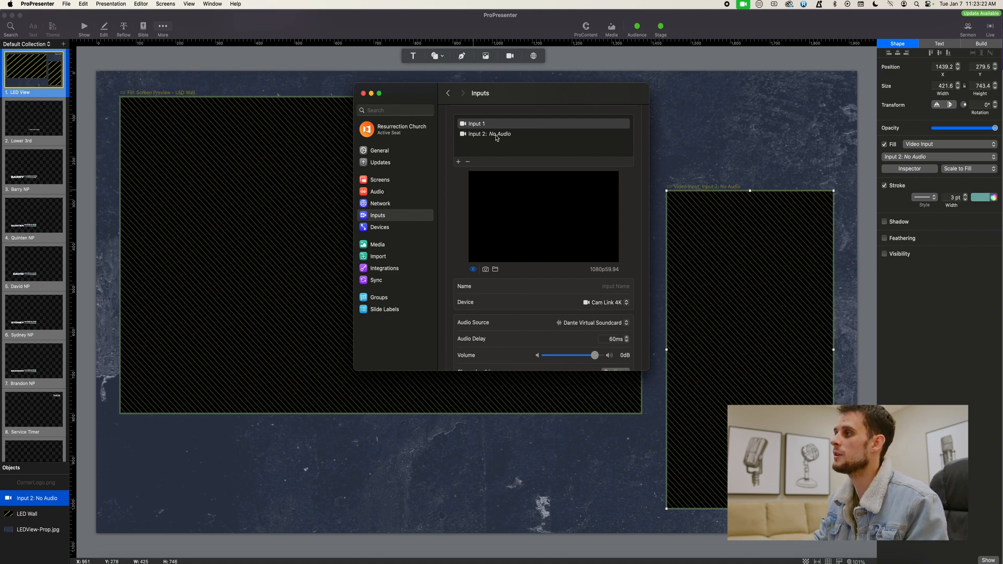
pyautogui.press('super+w')
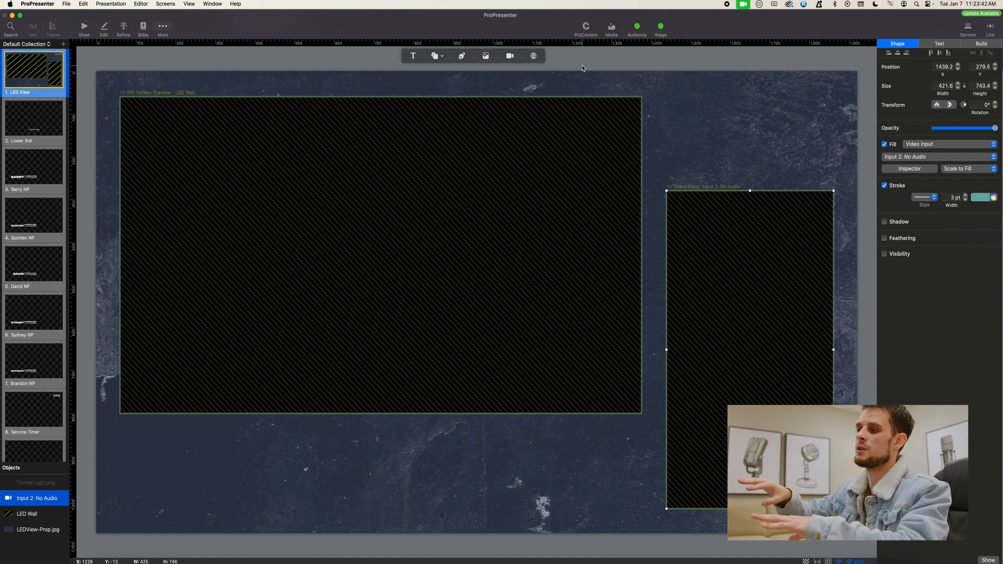
# Reopen the Inputs settings and examine Input 1's device, audio source, delay and channel settings.
pyautogui.click(38, 4)
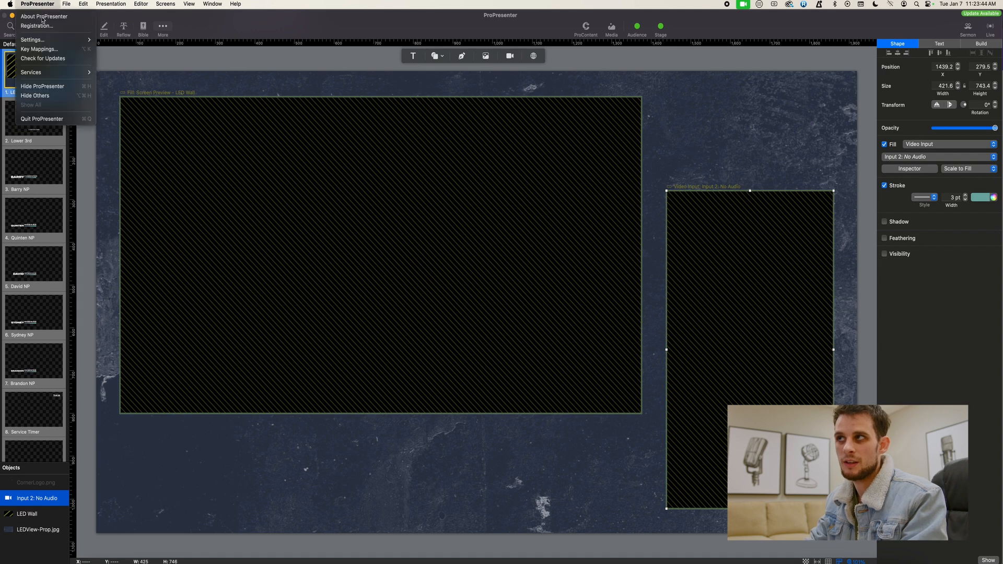
pyautogui.moveTo(53, 40)
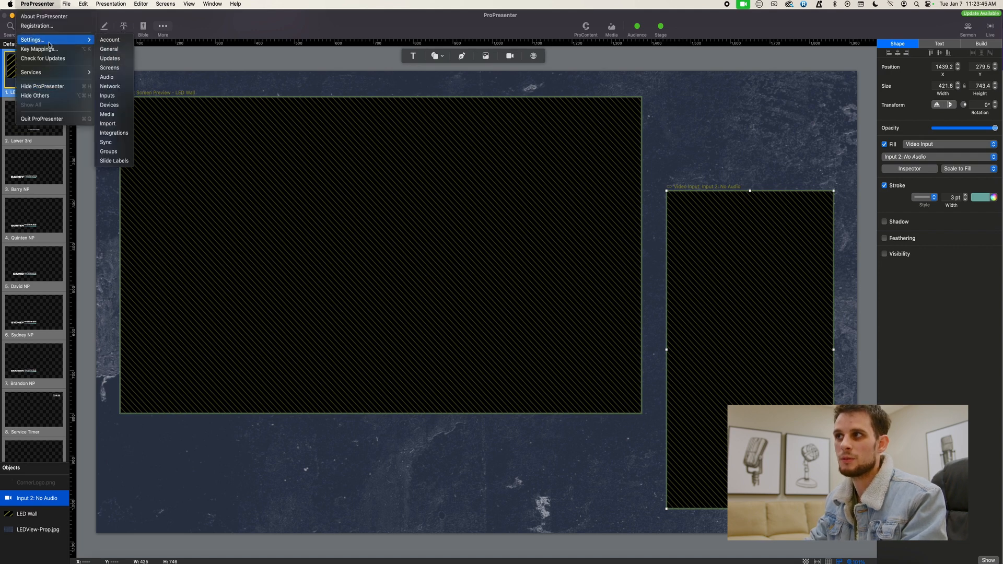
pyautogui.click(108, 96)
pyautogui.scroll(-2, 545, 323)
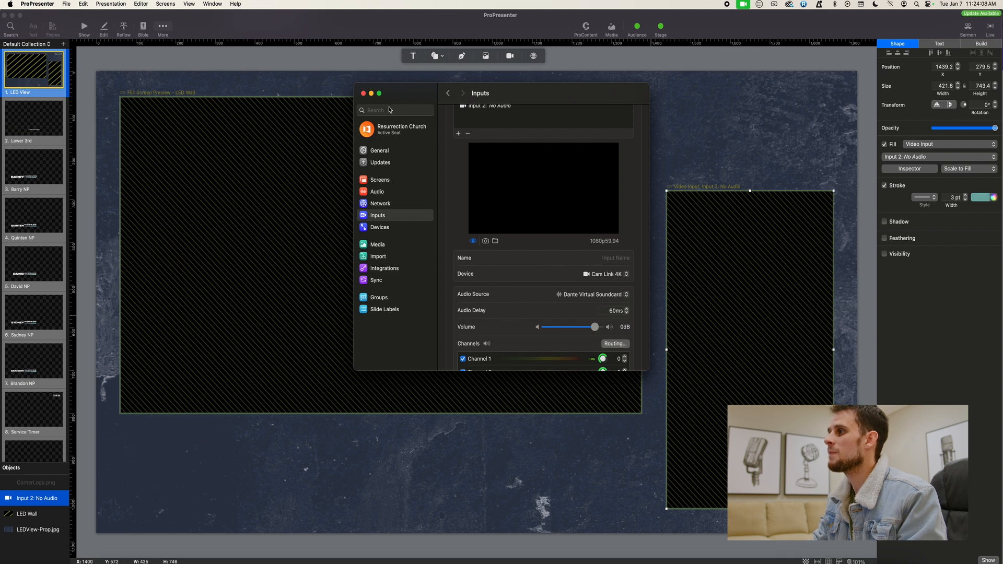
pyautogui.scroll(2, 506, 197)
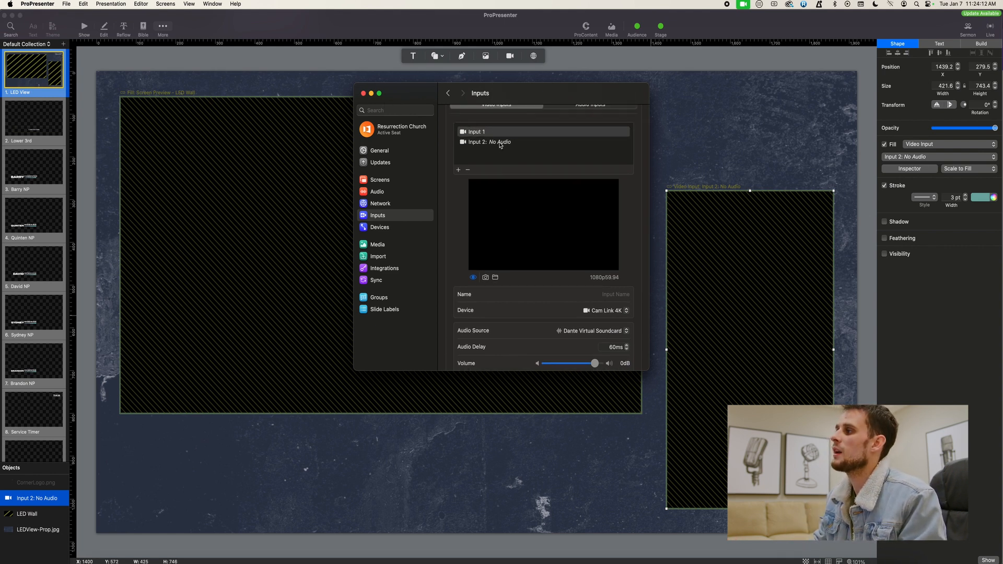
# Examine Input 2's device and audio source settings and close the settings window.
pyautogui.click(496, 146)
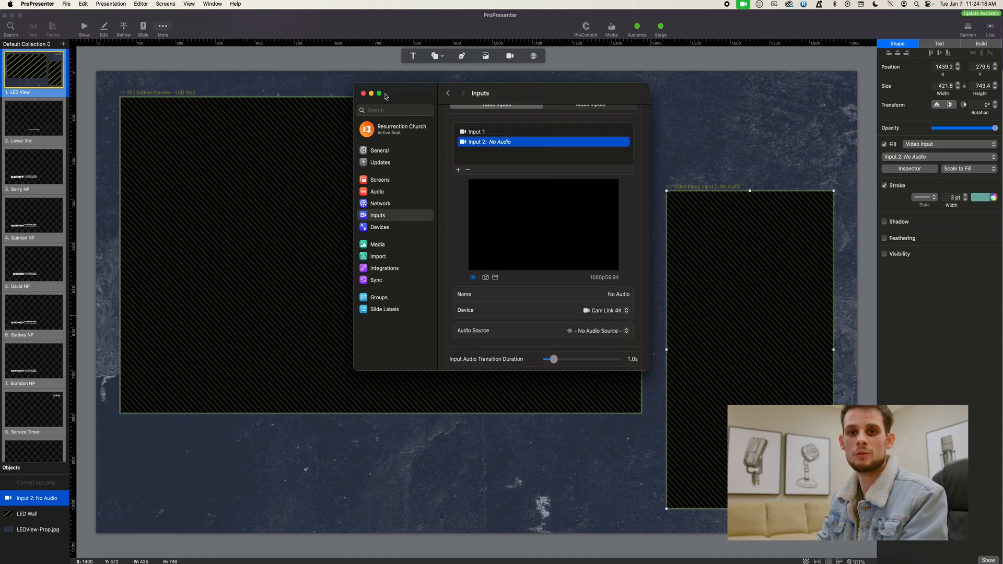
pyautogui.click(363, 94)
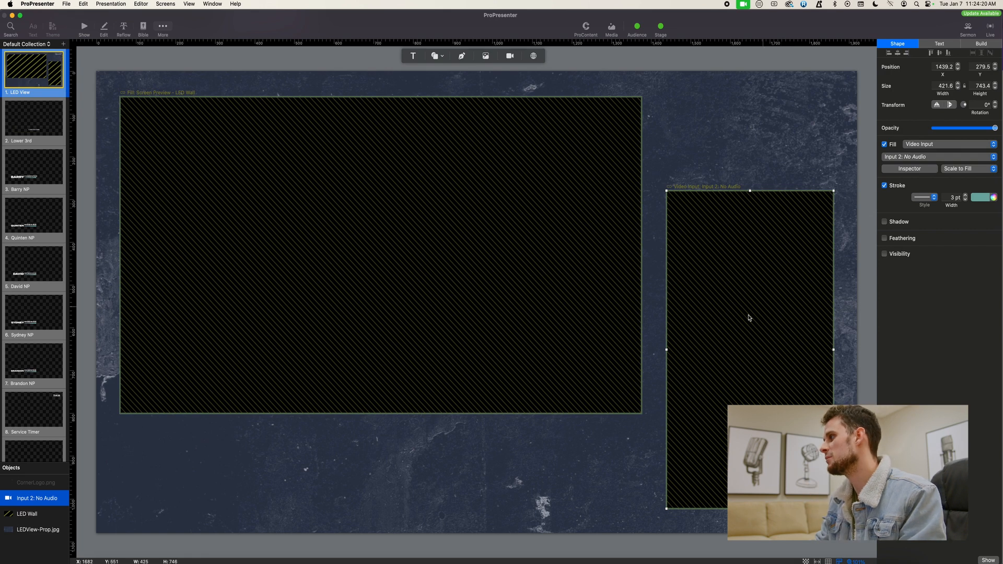
# Review the video input and scaling choices for the selected object's fill, keeping Input 2: No Audio and Scale to Fill.
pyautogui.click(935, 158)
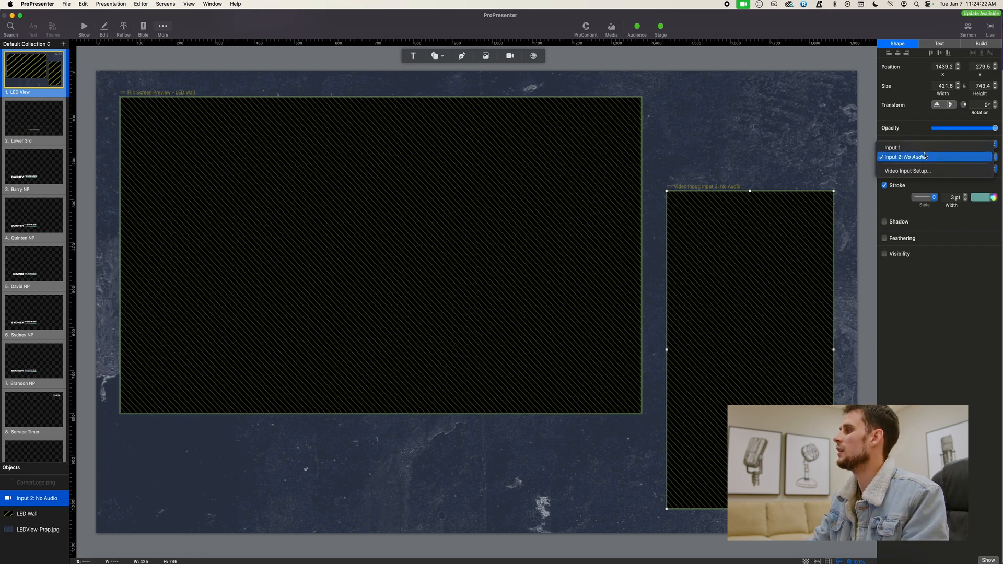
pyautogui.click(886, 157)
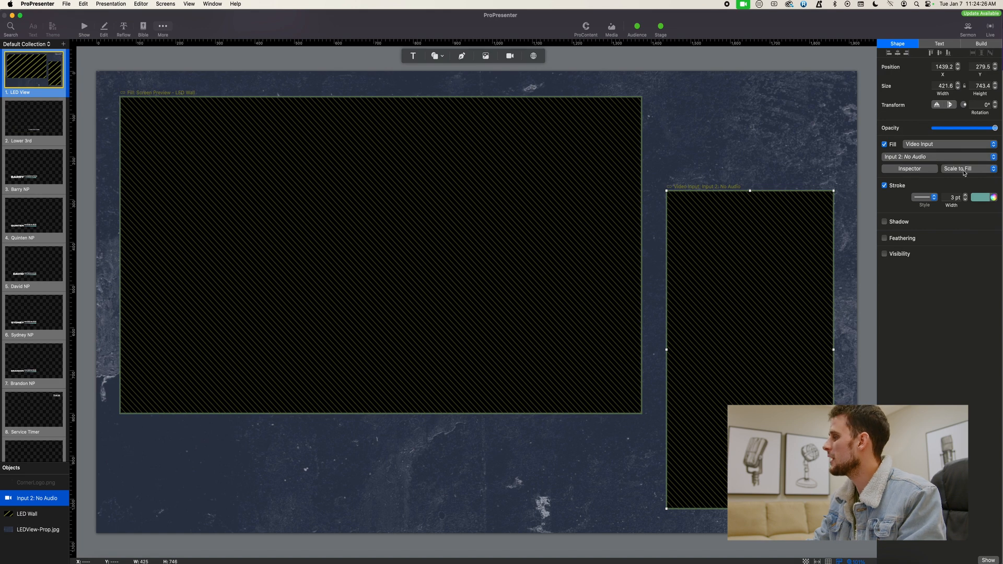
pyautogui.click(963, 172)
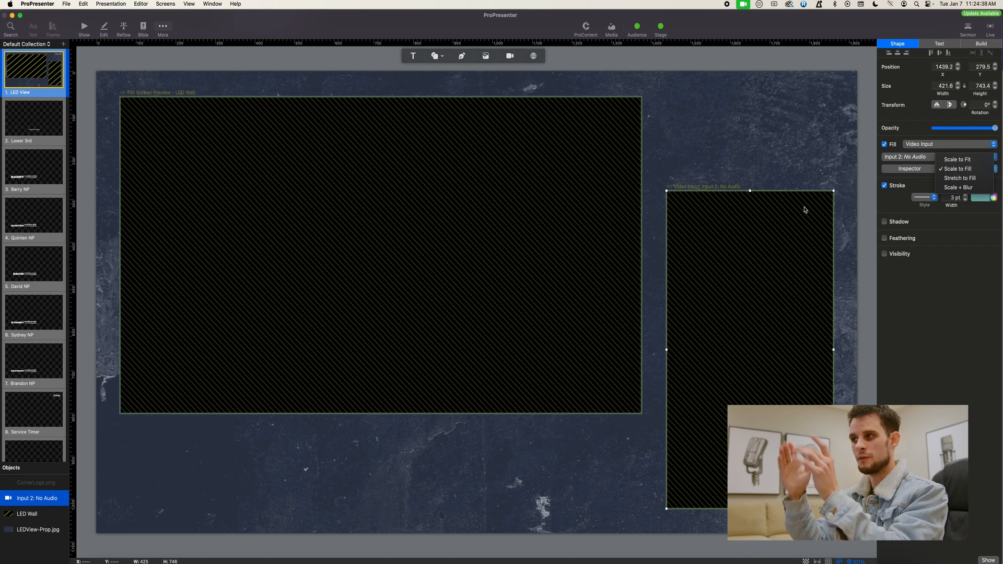
pyautogui.click(965, 169)
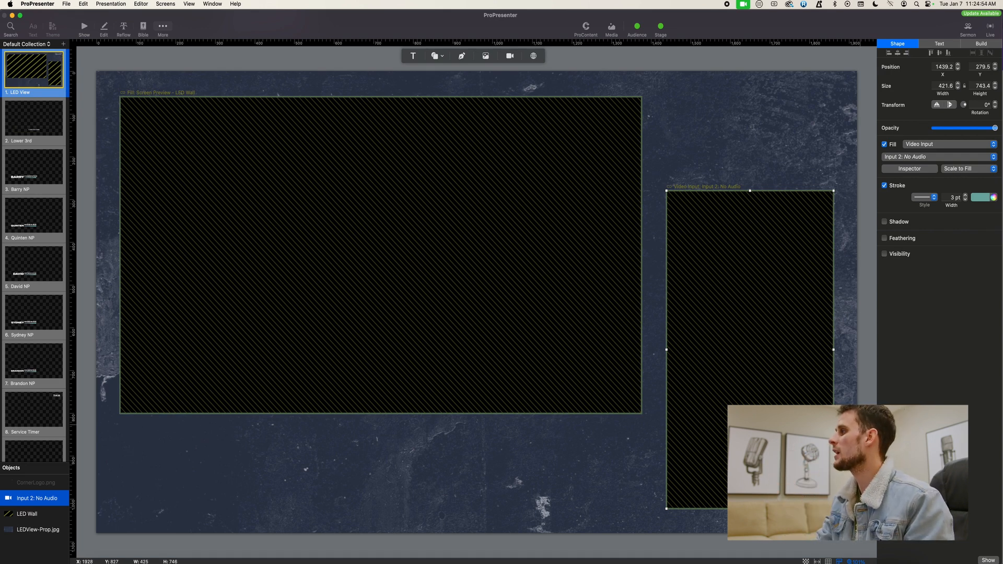
# Deselect the video input object and make the hidden CornerLogo.png object visible in the LED View prop.
pyautogui.click(874, 268)
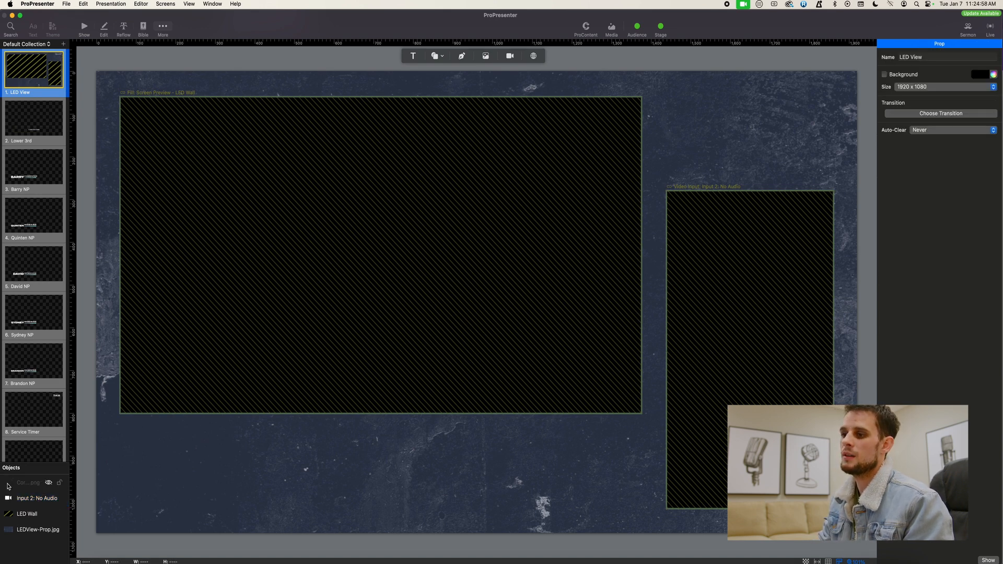
pyautogui.click(7, 486)
pyautogui.click(49, 483)
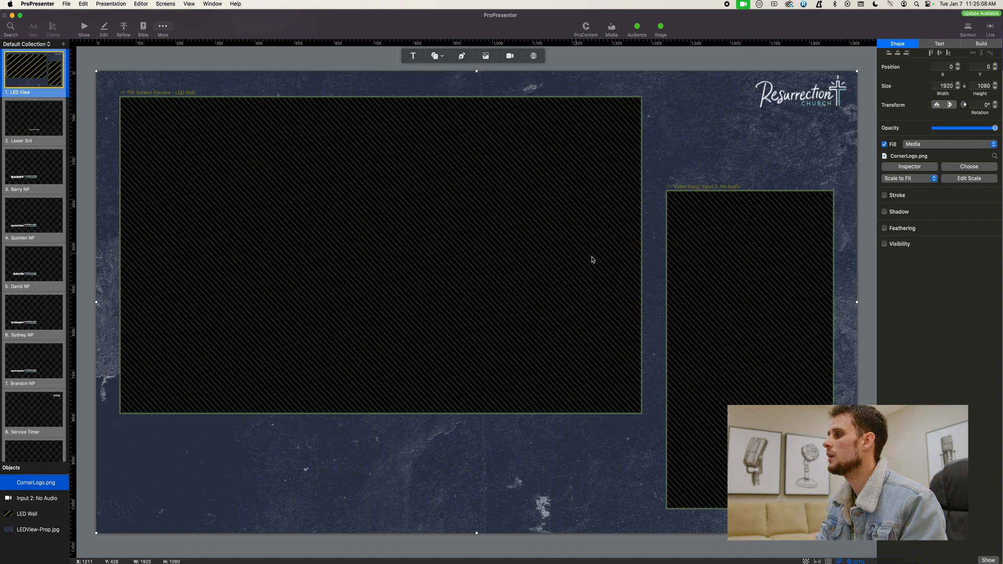
# Return to the show view and open the Sermon presentation in the Worship - January 5, 2025 playlist.
pyautogui.click(85, 27)
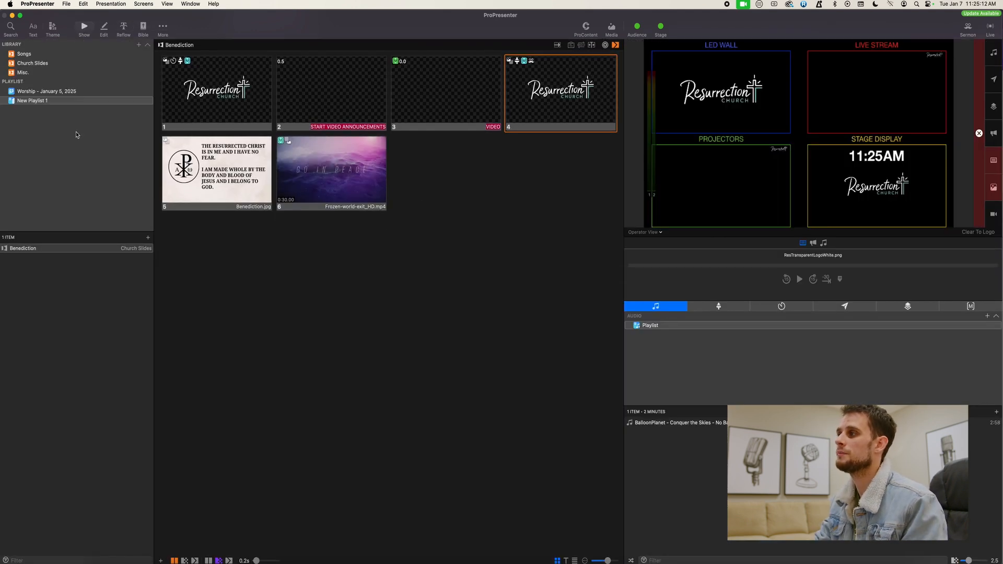
pyautogui.click(65, 91)
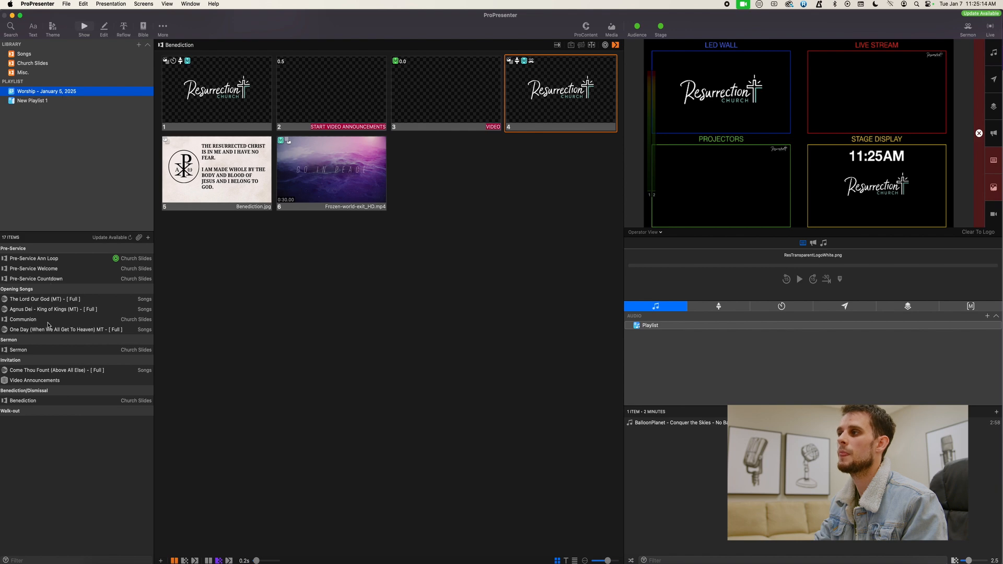
pyautogui.click(42, 351)
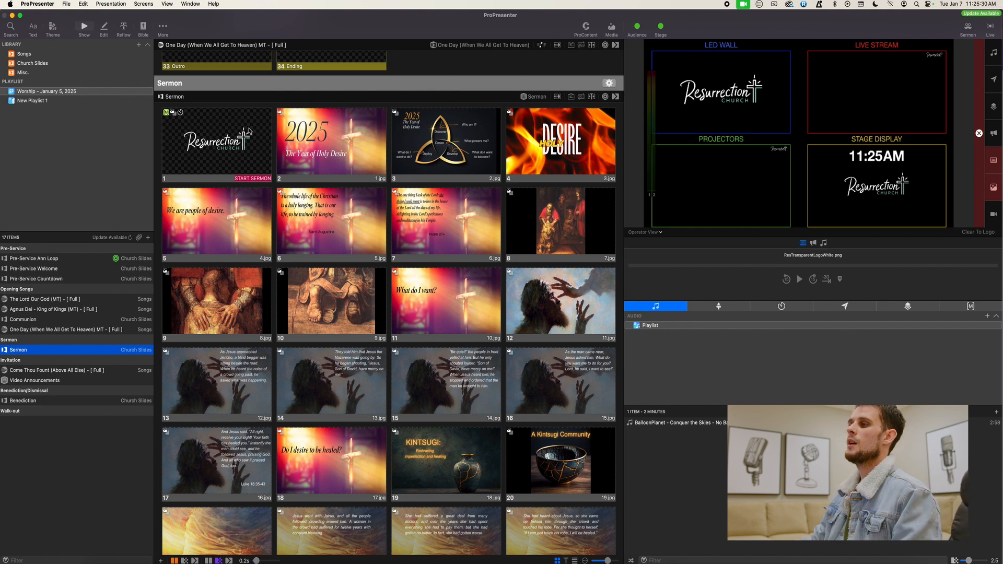
# Trigger the START SERMON slide, followed by sermon slide 11, "What do I want?".
pyautogui.click(249, 132)
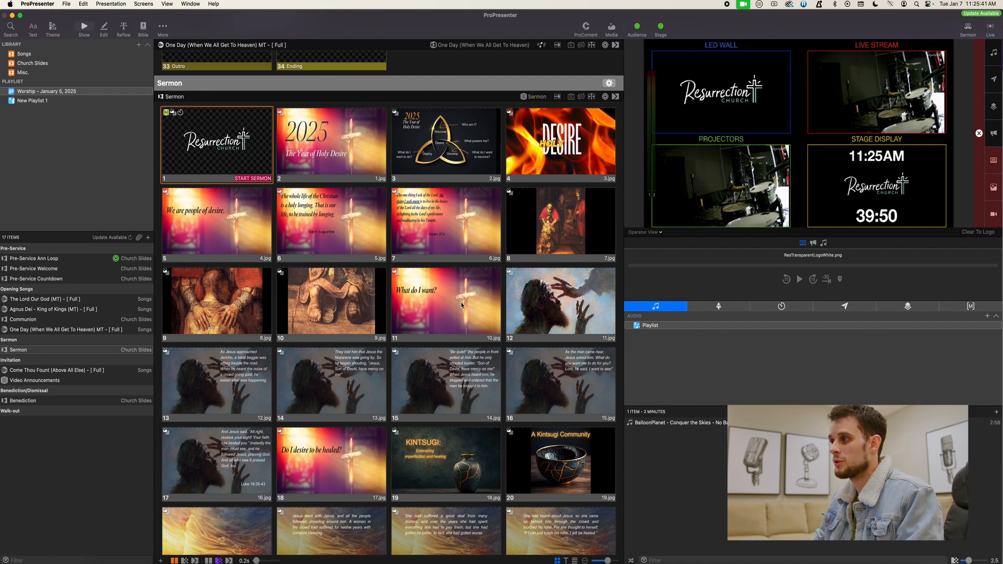
pyautogui.click(431, 299)
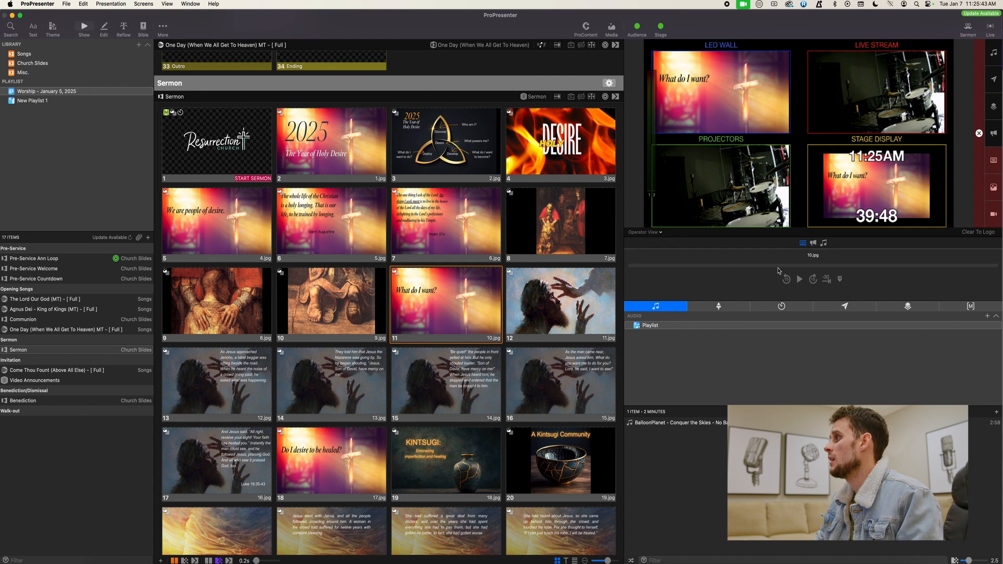
# Show the LED View prop from the Default Collection on the outputs, then clear it again.
pyautogui.click(895, 307)
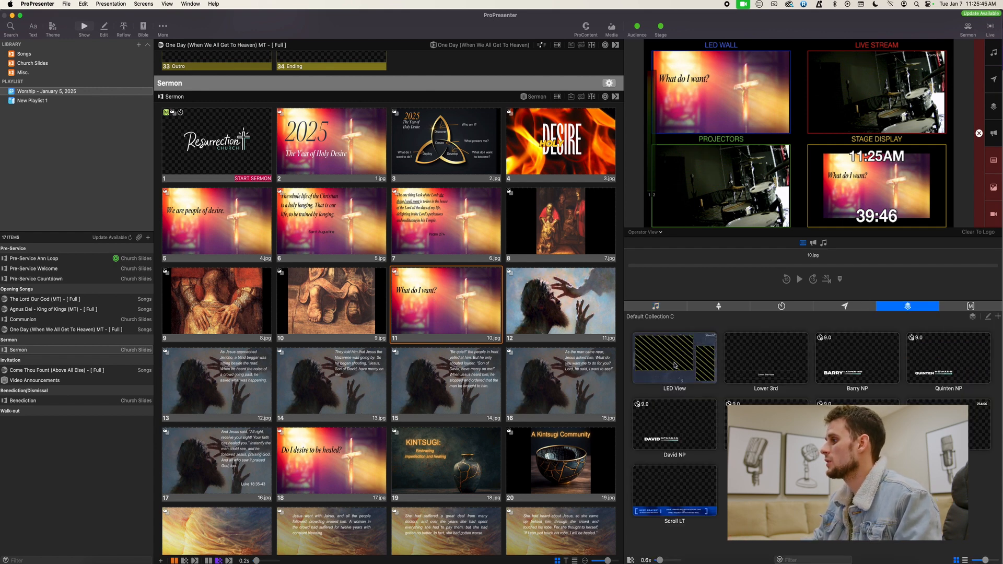
pyautogui.click(674, 366)
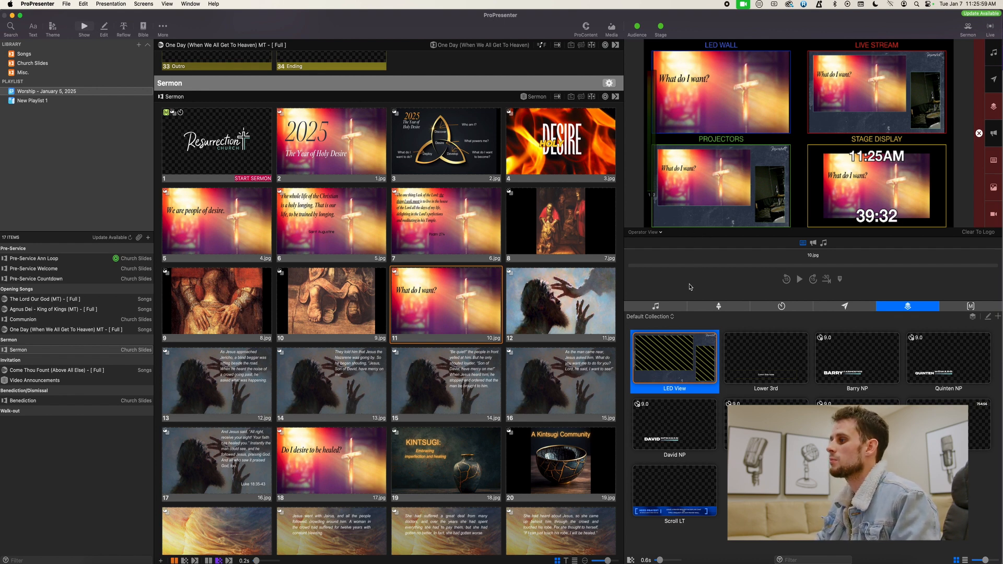
pyautogui.click(686, 367)
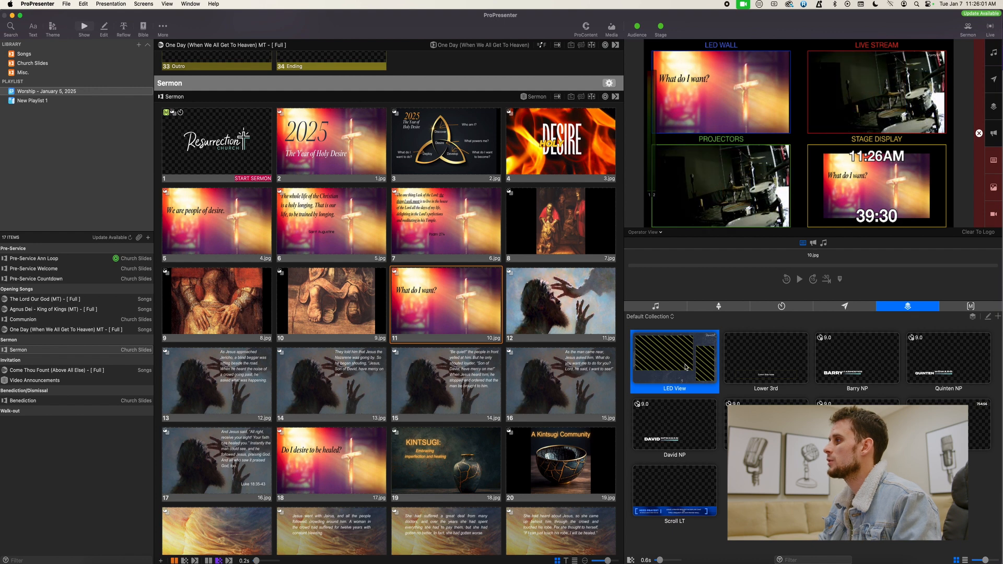
# Look through the remaining sermon slides as far as the END OF SERMON slide.
pyautogui.scroll(-10, 482, 331)
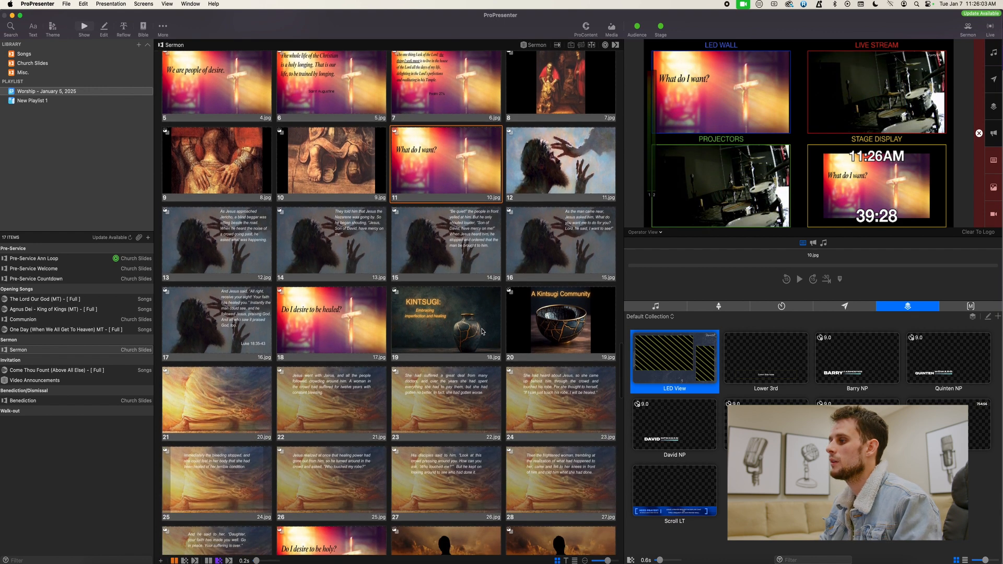
pyautogui.scroll(-6, 482, 331)
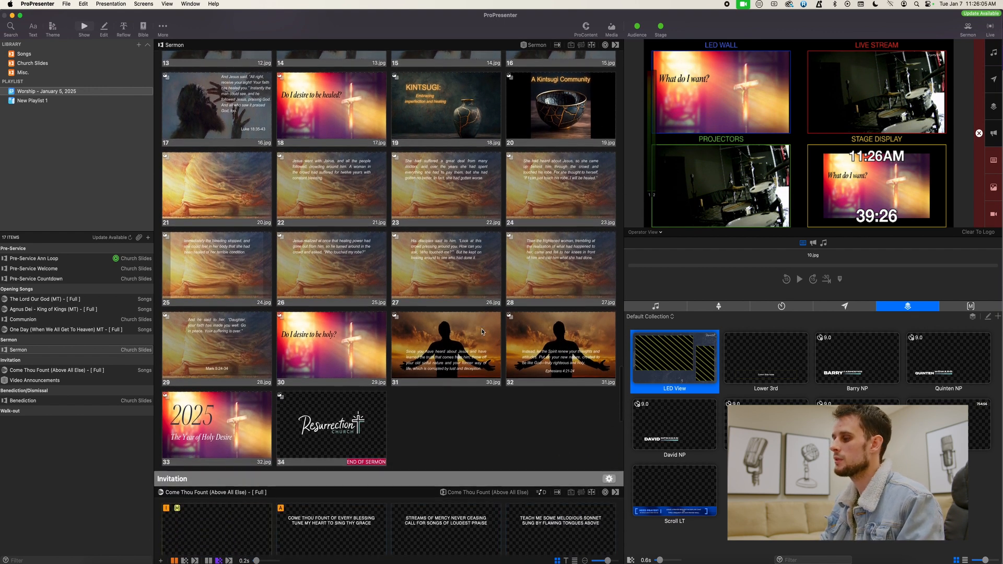